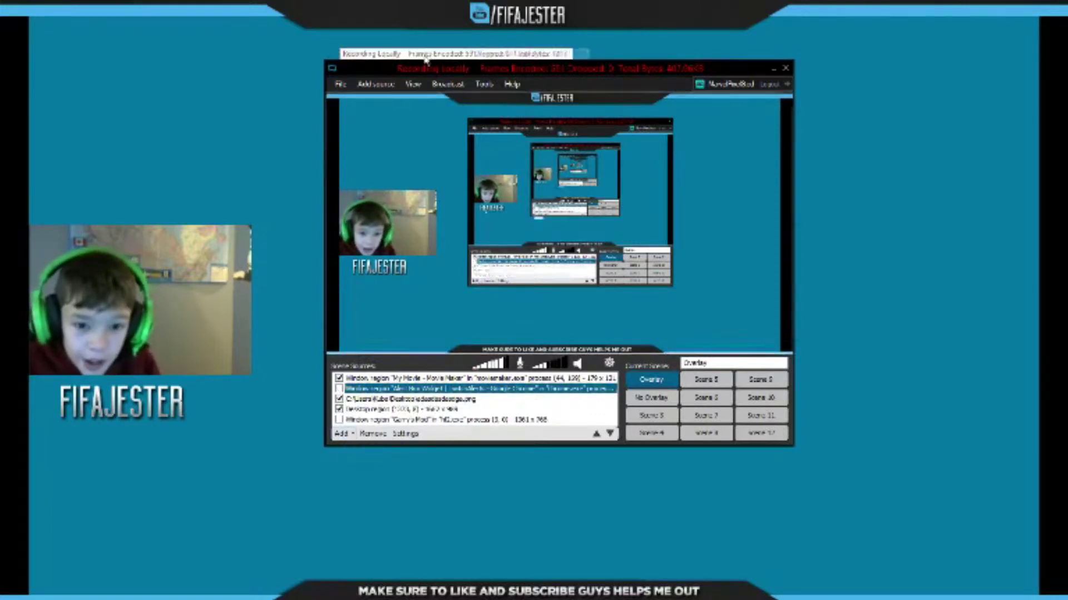
Browse the presentation and exit options, then dismiss the menu without adding a source.
left_click(342, 85)
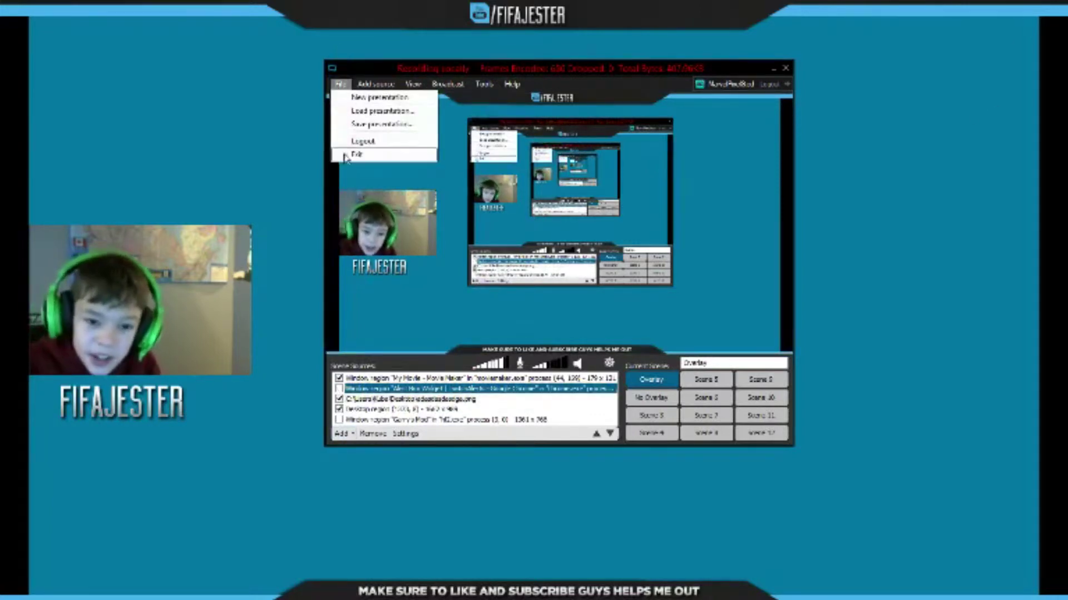
mouse_move(371, 89)
mouse_move(390, 113)
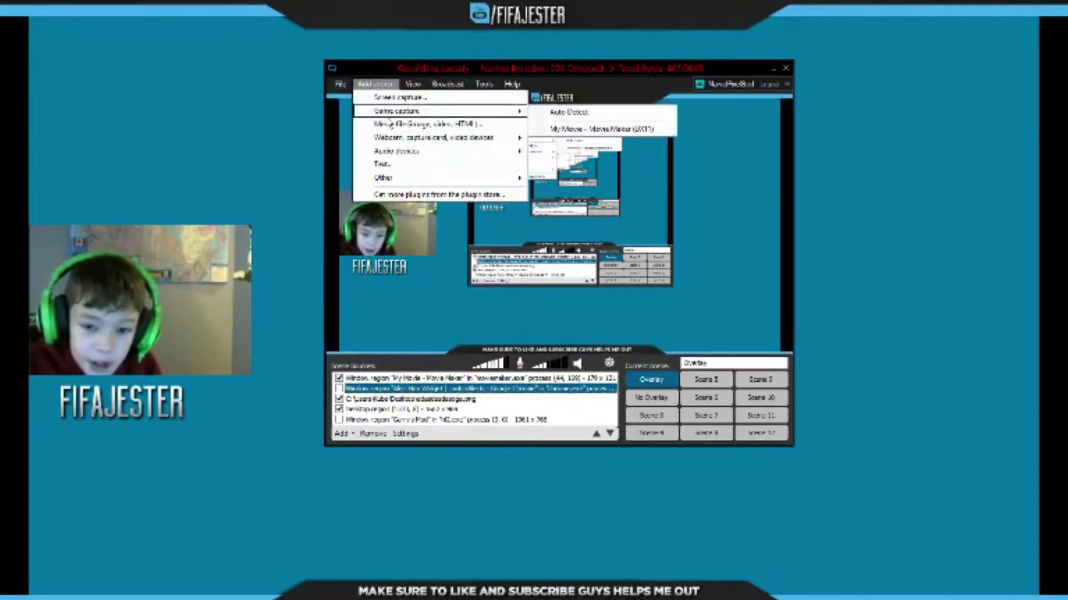
left_click(593, 76)
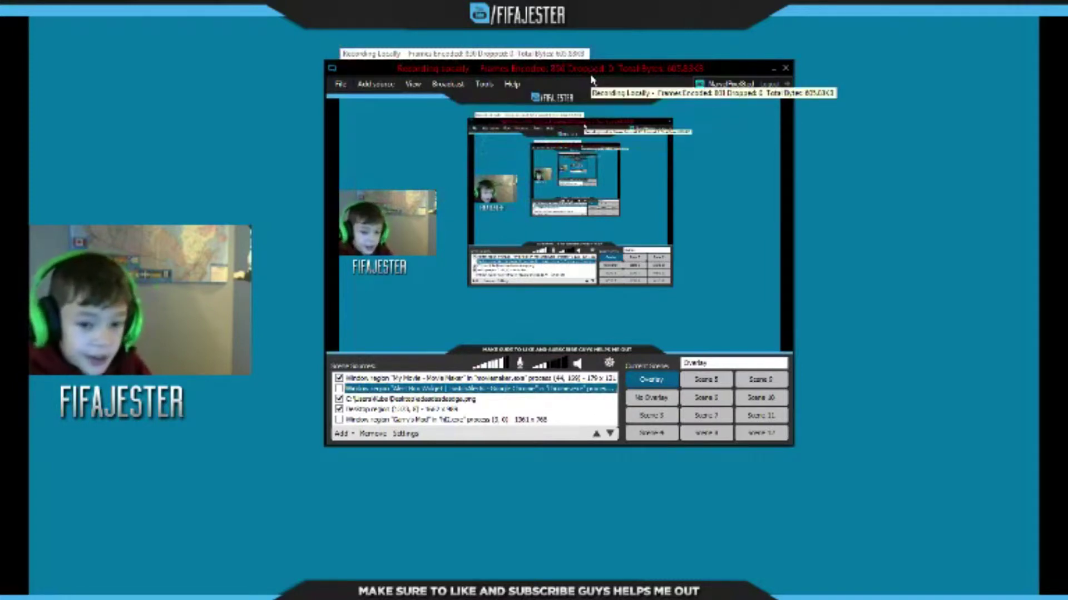
Show the Broadcast menu's Twitch channel and Stop/Pause local recording entries, then close it.
left_click(448, 84)
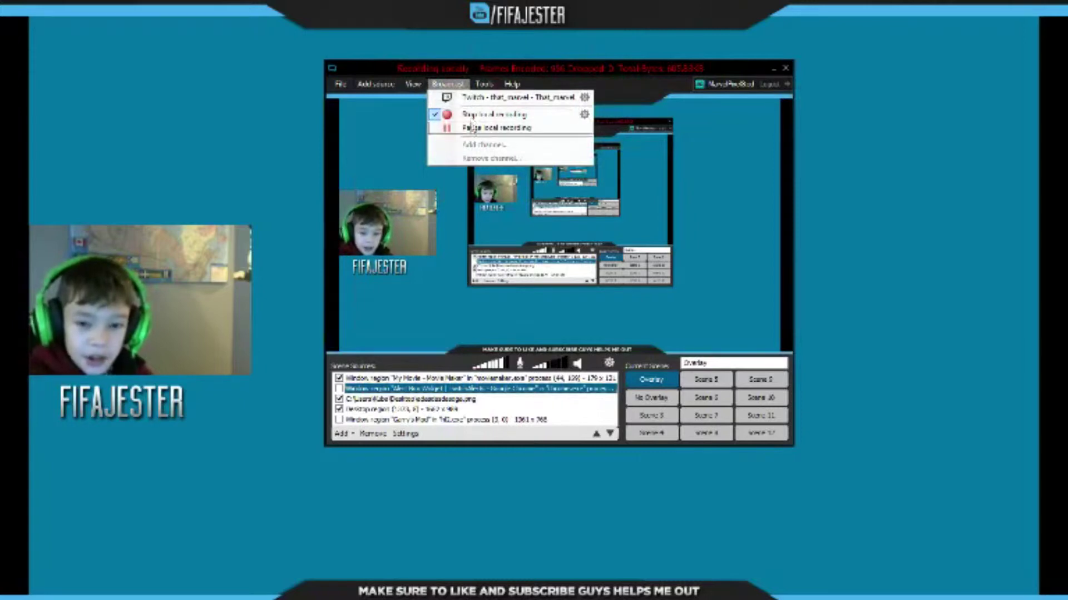
key("Escape")
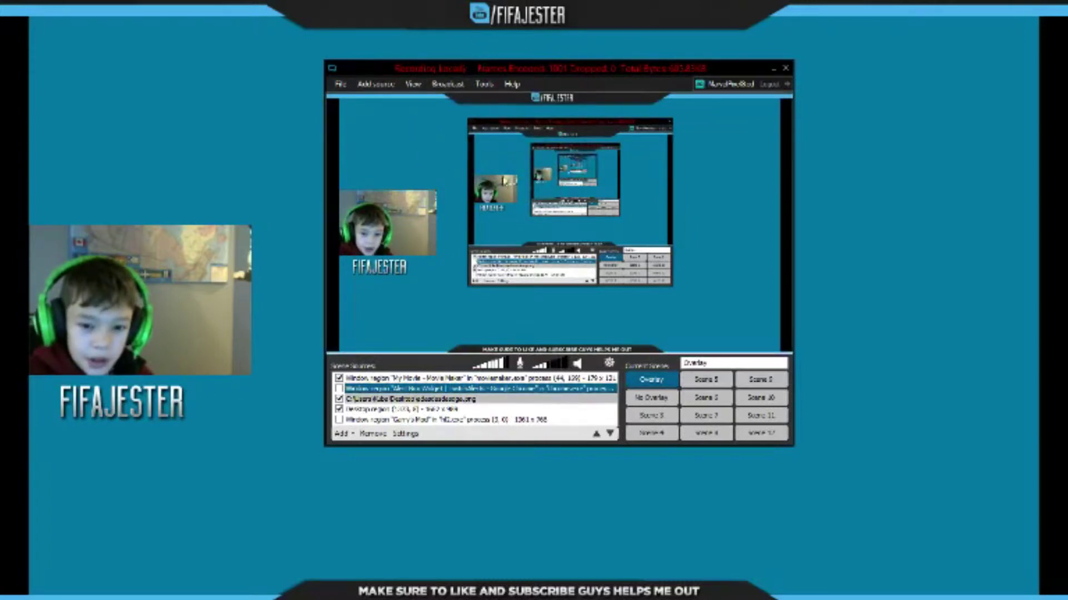
left_click(635, 280)
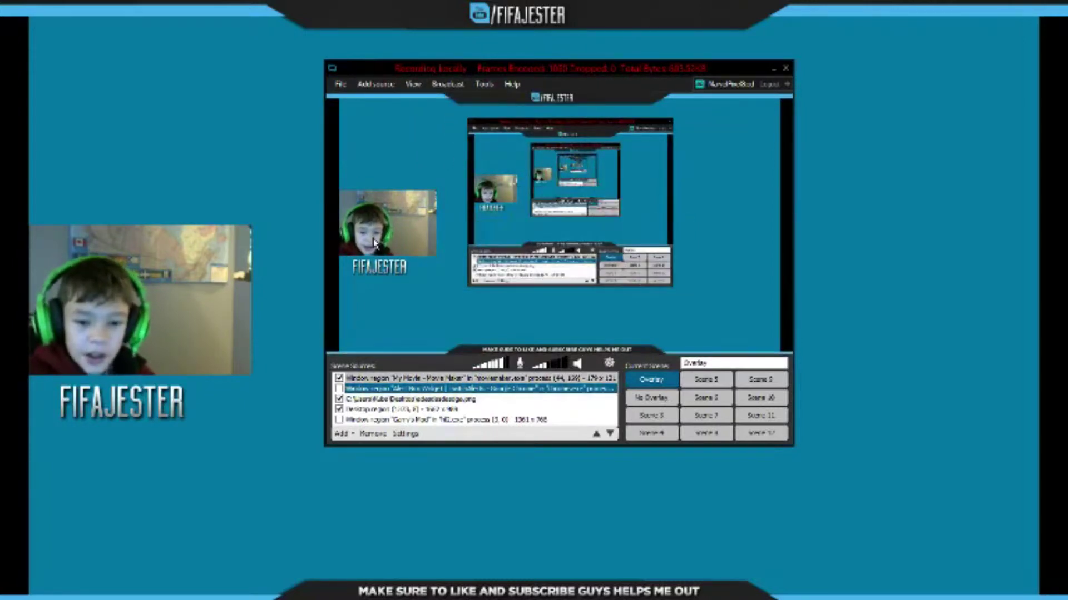
left_click(448, 89)
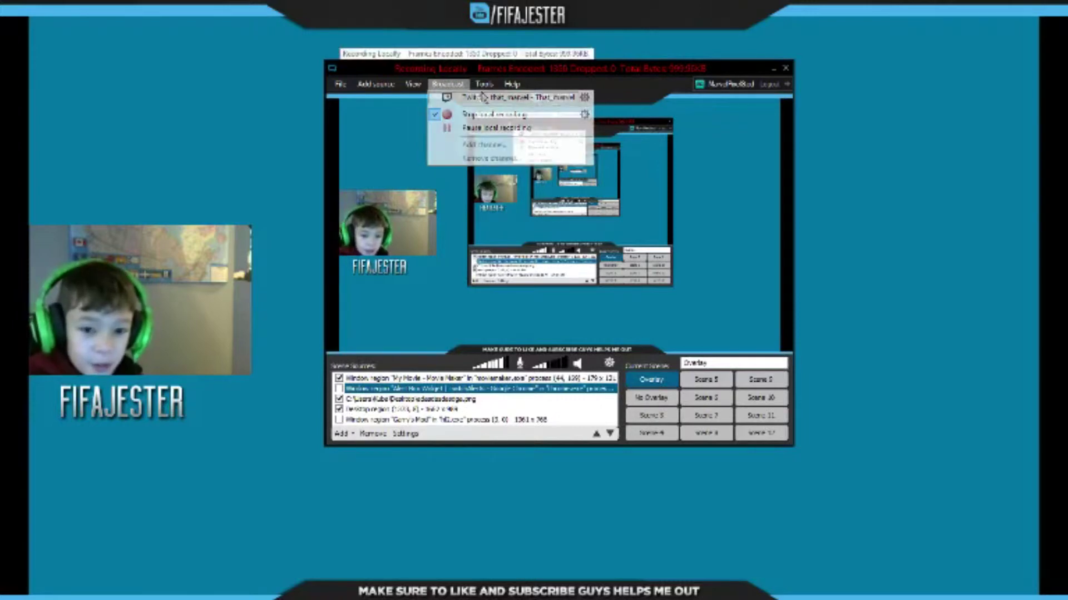
left_click(510, 367)
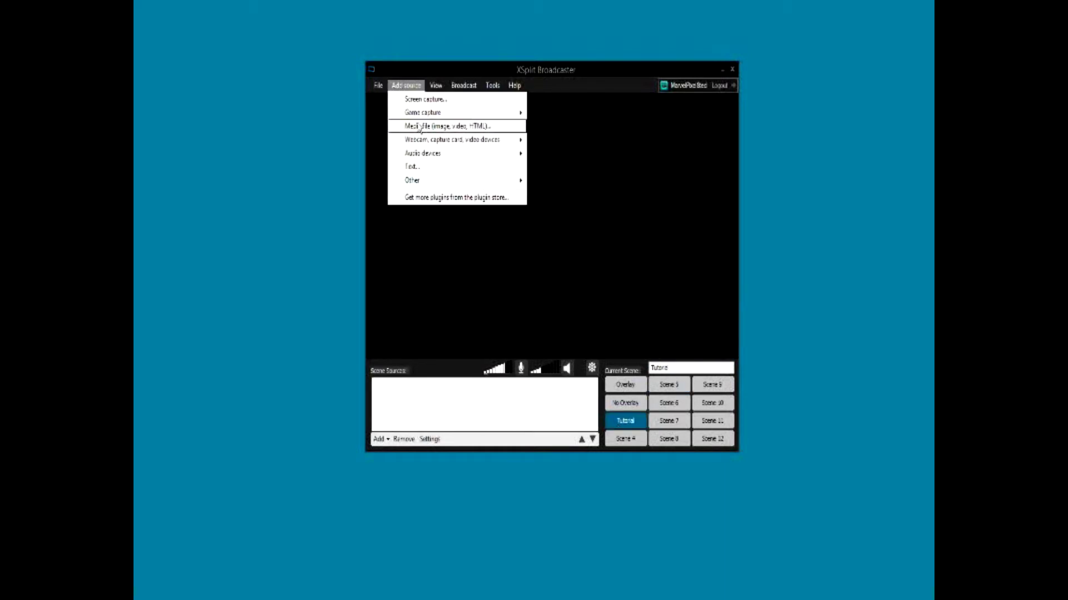
Capture a desktop region in the Tutorial scene, then add the Logitech HD Webcam C270 source.
left_click(420, 101)
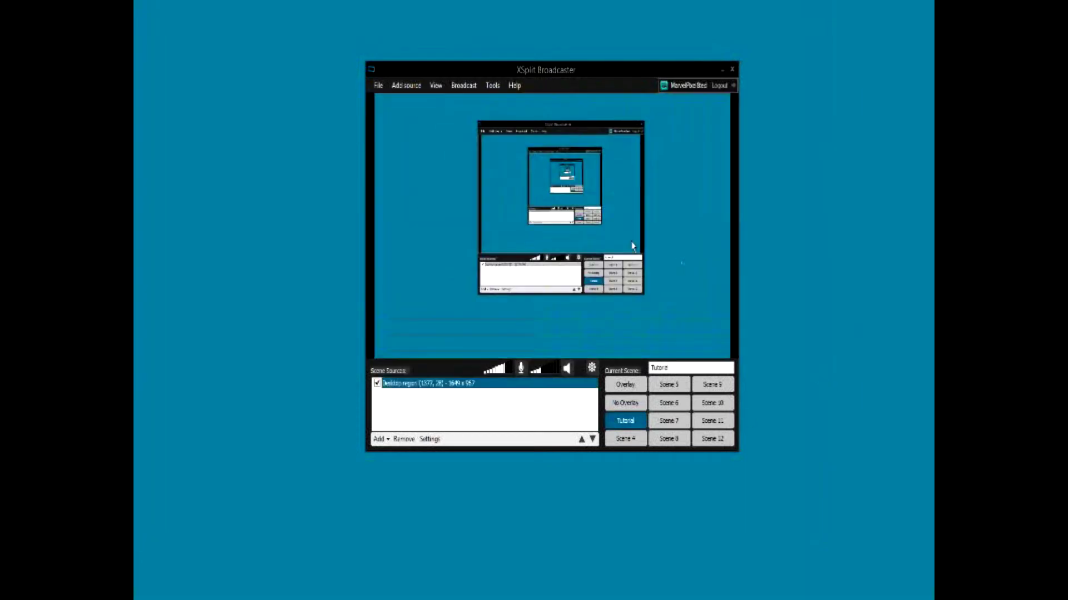
left_click(632, 246)
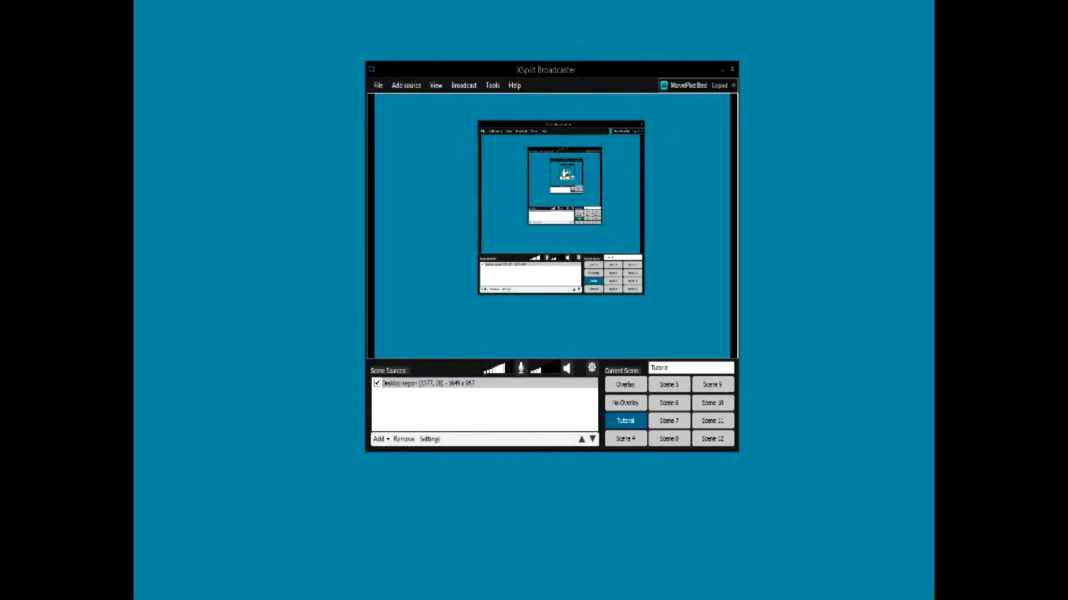
left_click(653, 170)
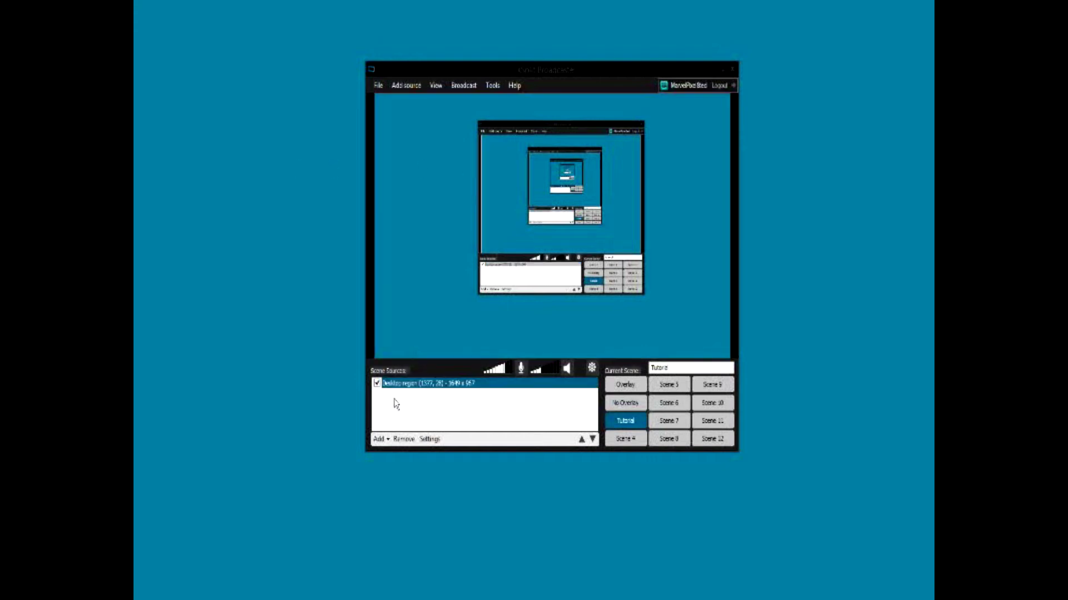
left_click(379, 439)
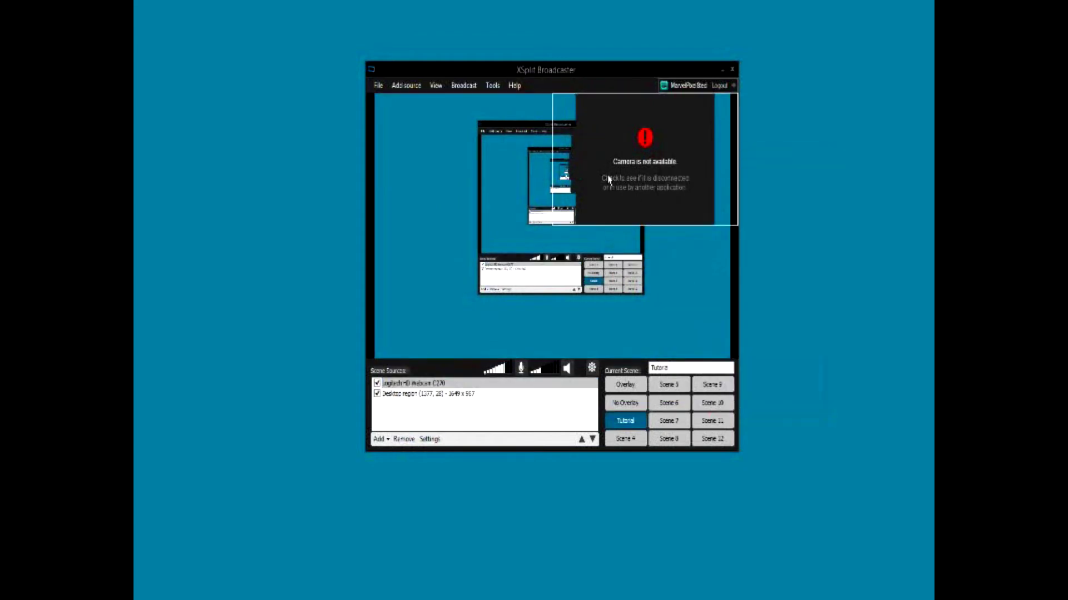
Remove the unavailable Logitech webcam source and capture the Movie Maker webcam window region instead.
left_click(410, 444)
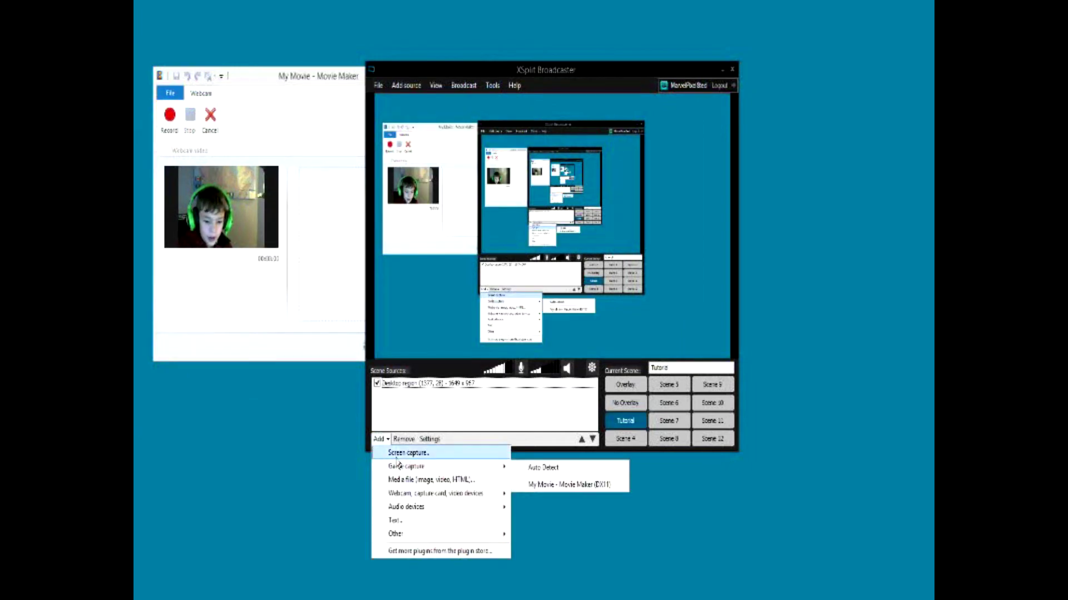
left_click(403, 450)
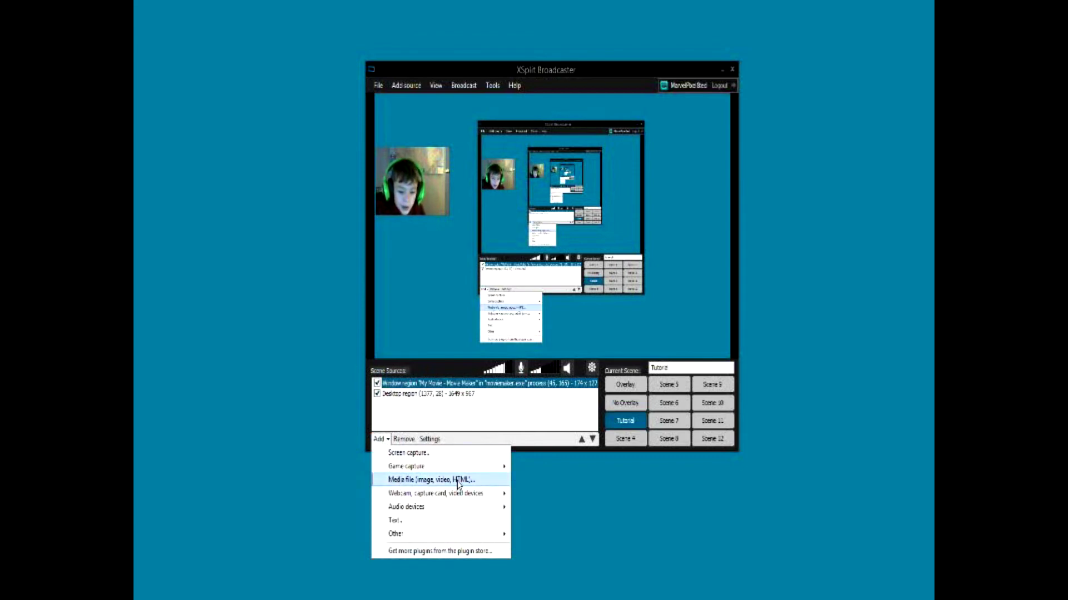
Add textures.jpg from the Textures folder to the scene as an image source.
left_click(424, 482)
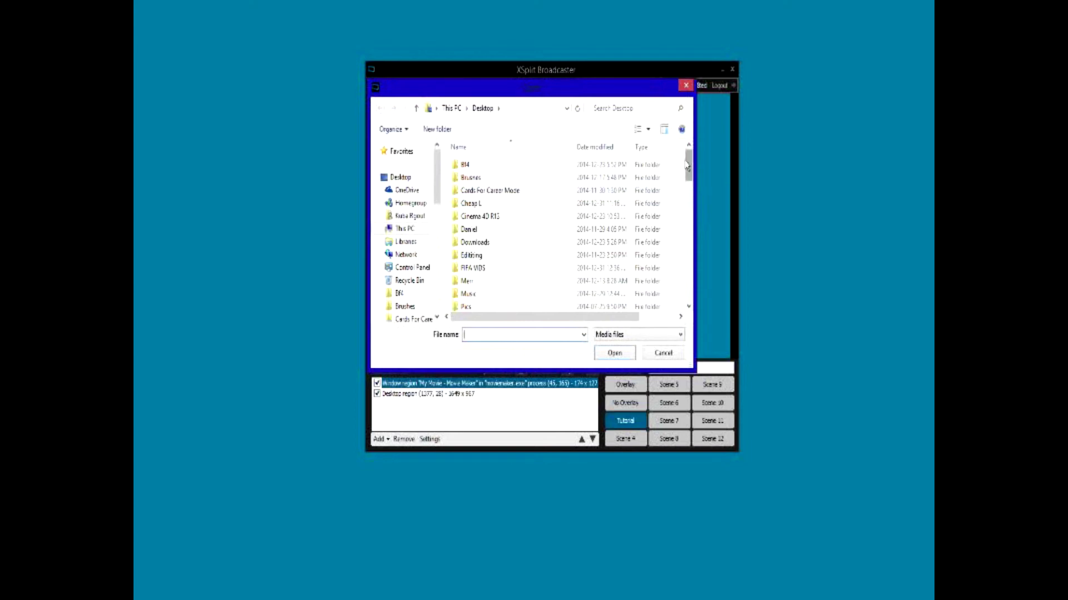
scroll(562, 246, "down", 3)
key("Up")
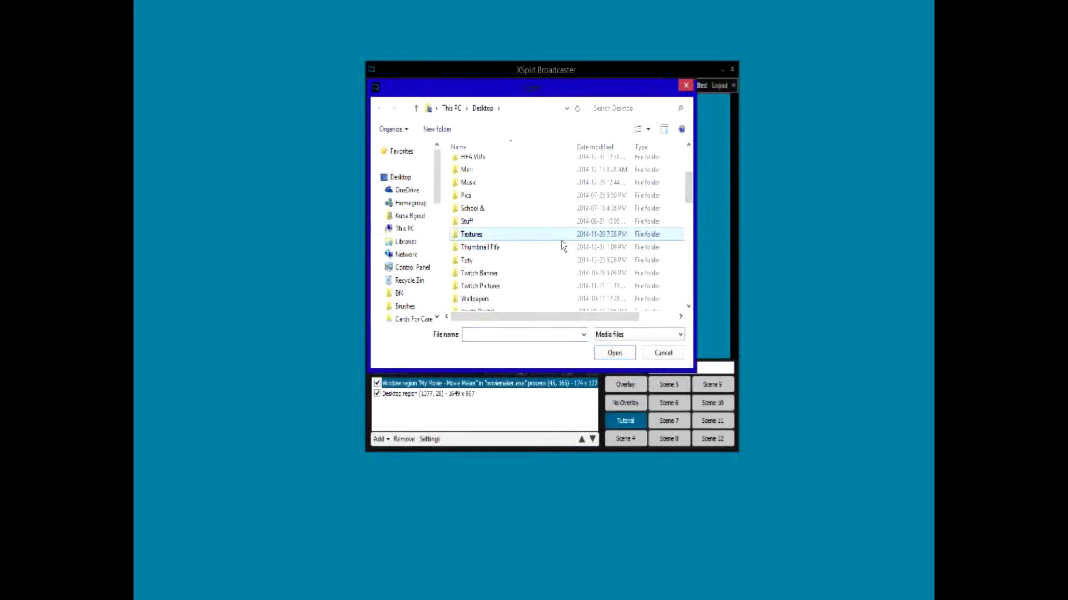
key("Return")
left_click(516, 179)
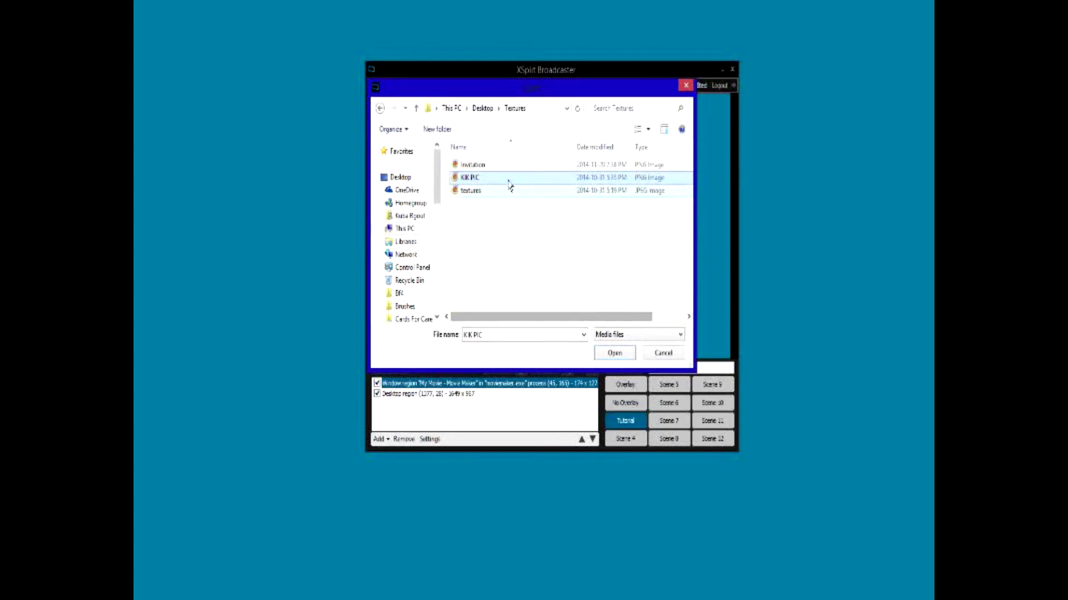
left_click(507, 191)
left_click(614, 354)
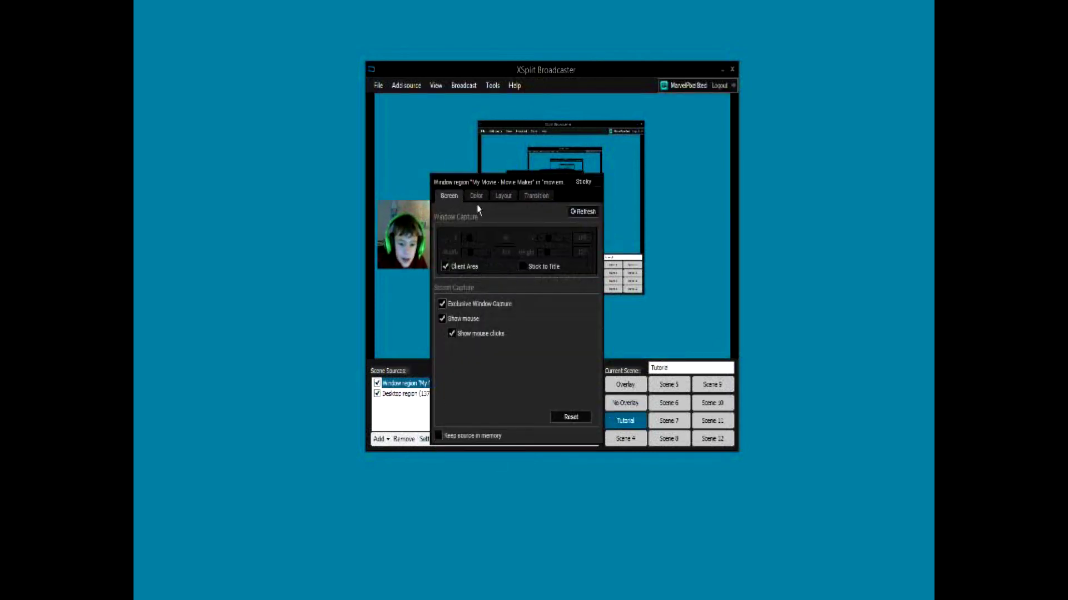
Turn on chroma keying for the Movie Maker window source in its Color options.
left_click(477, 200)
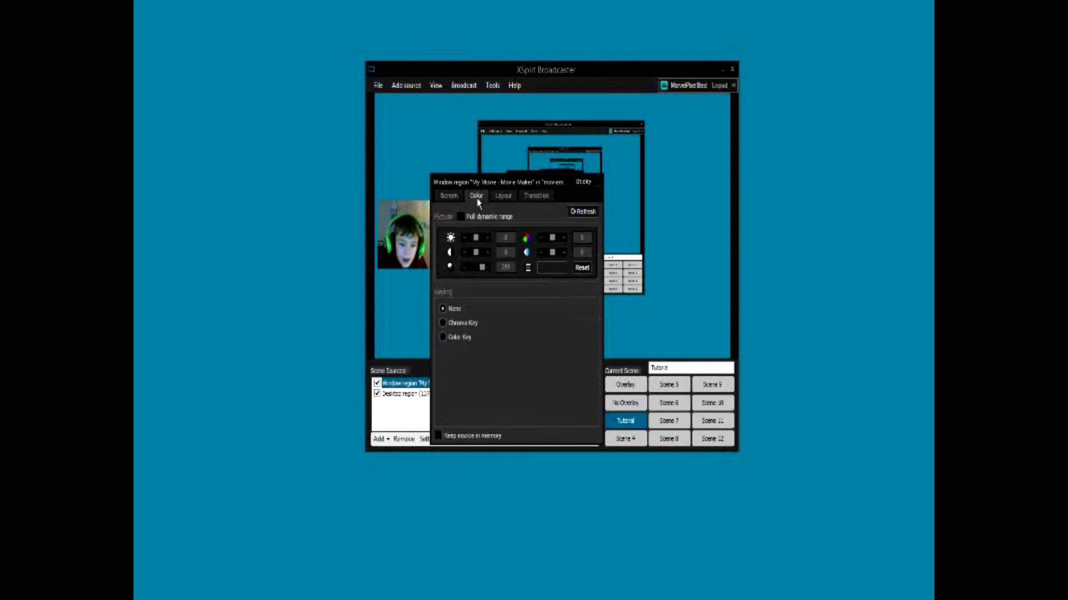
left_click(442, 324)
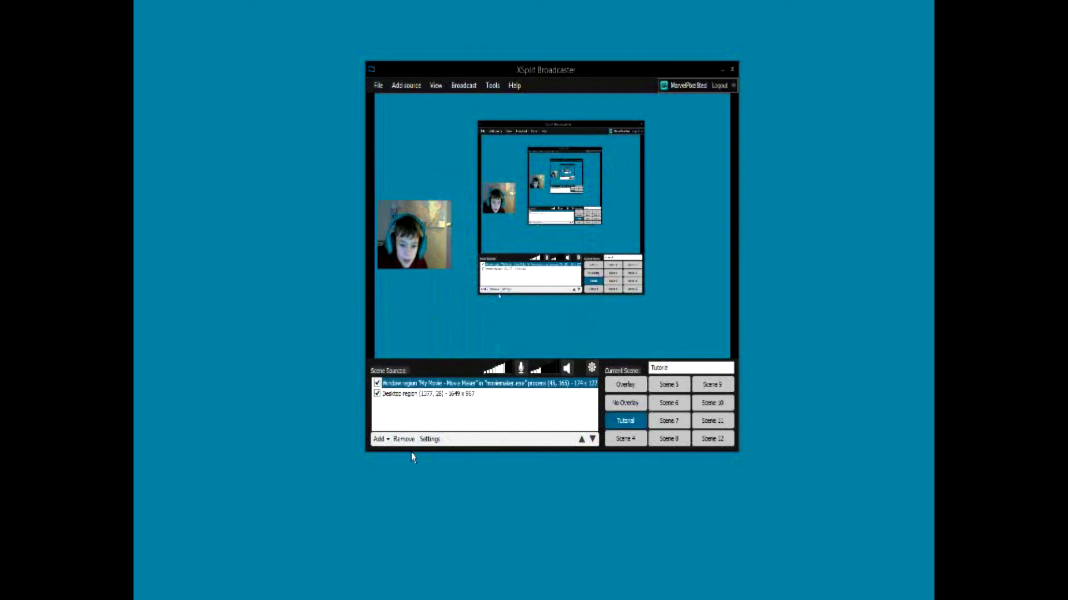
left_click(428, 440)
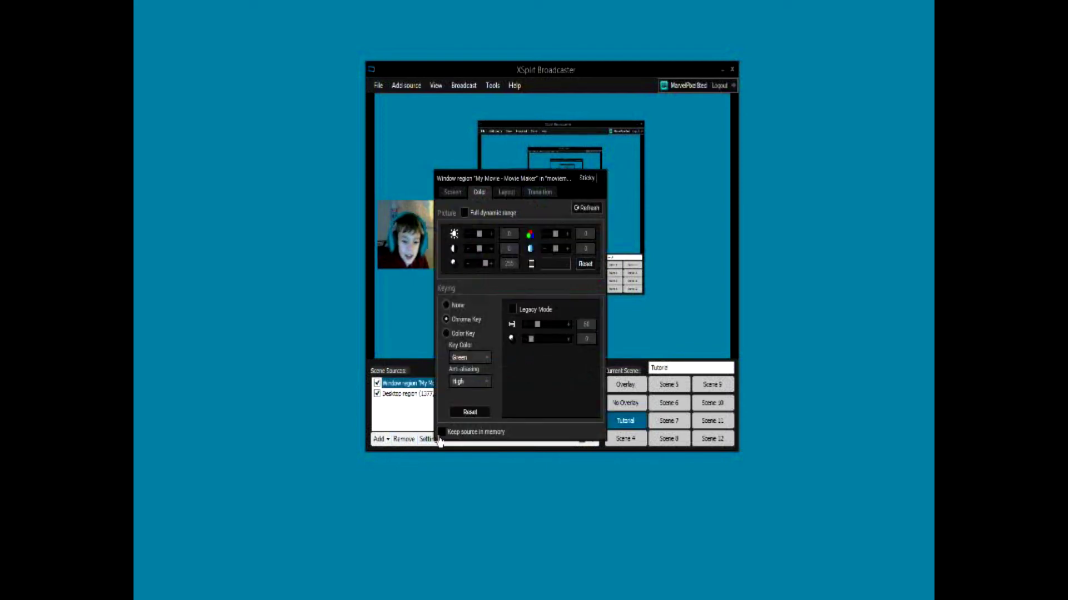
Try Red, Blue, then Red again as the key colour, and finally set keying to None.
left_click(484, 361)
left_click(475, 369)
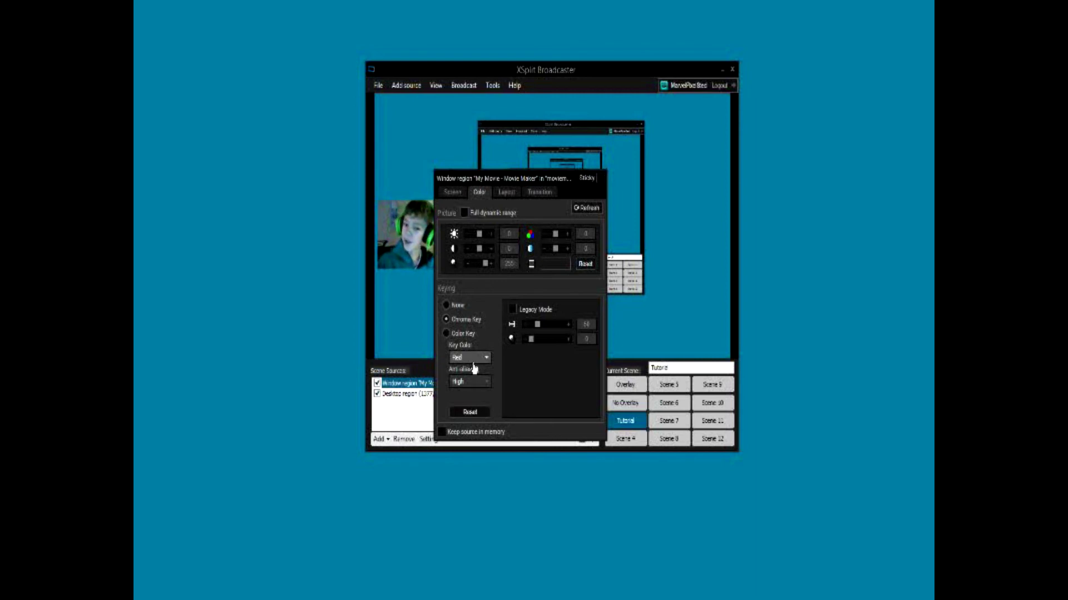
left_click(475, 359)
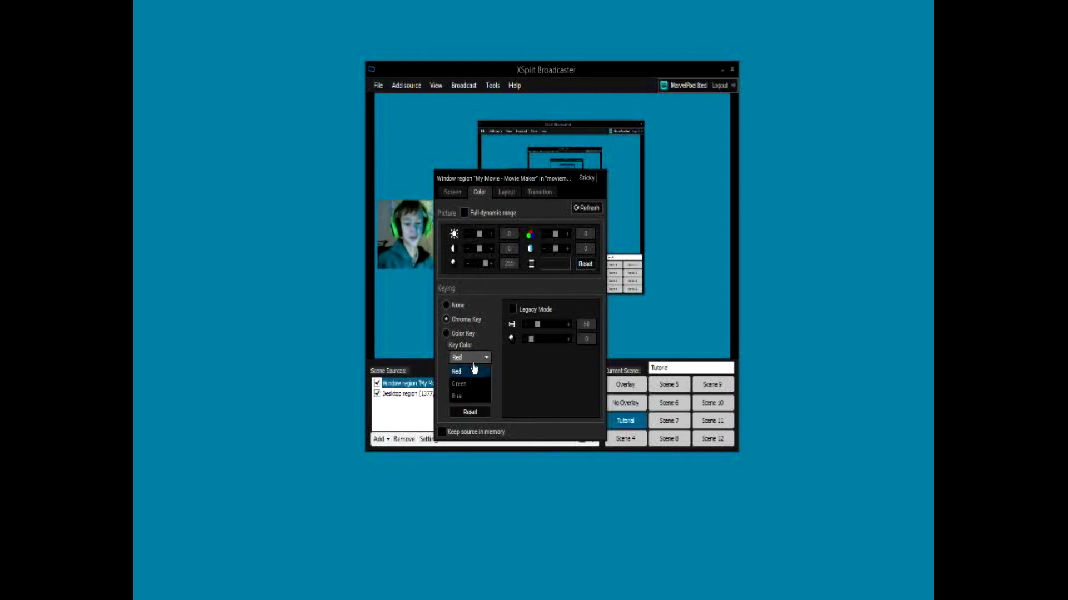
left_click(471, 399)
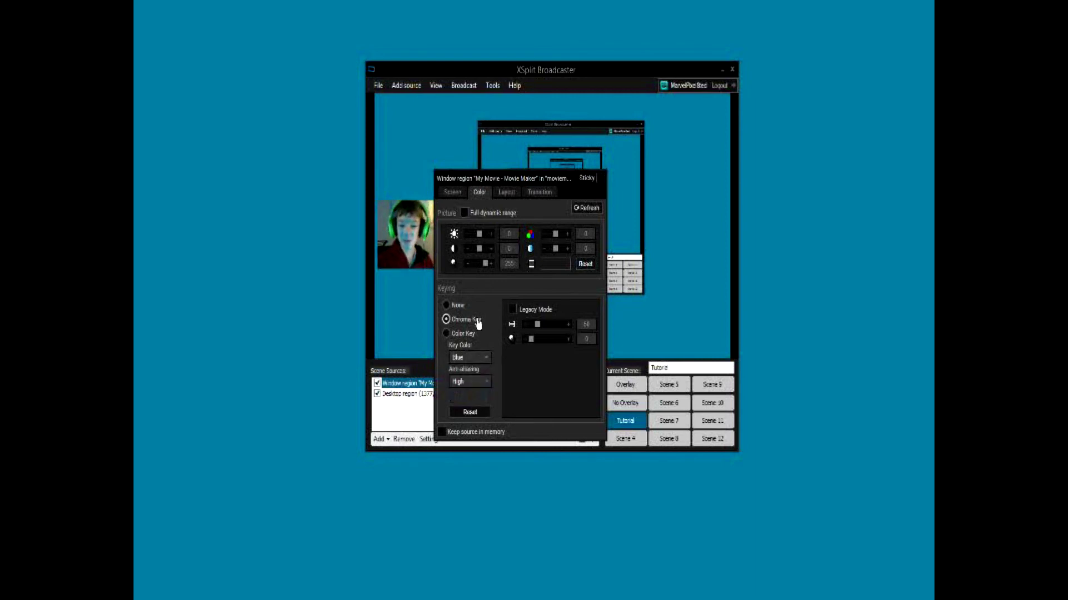
left_click(472, 358)
left_click(459, 371)
left_click(446, 305)
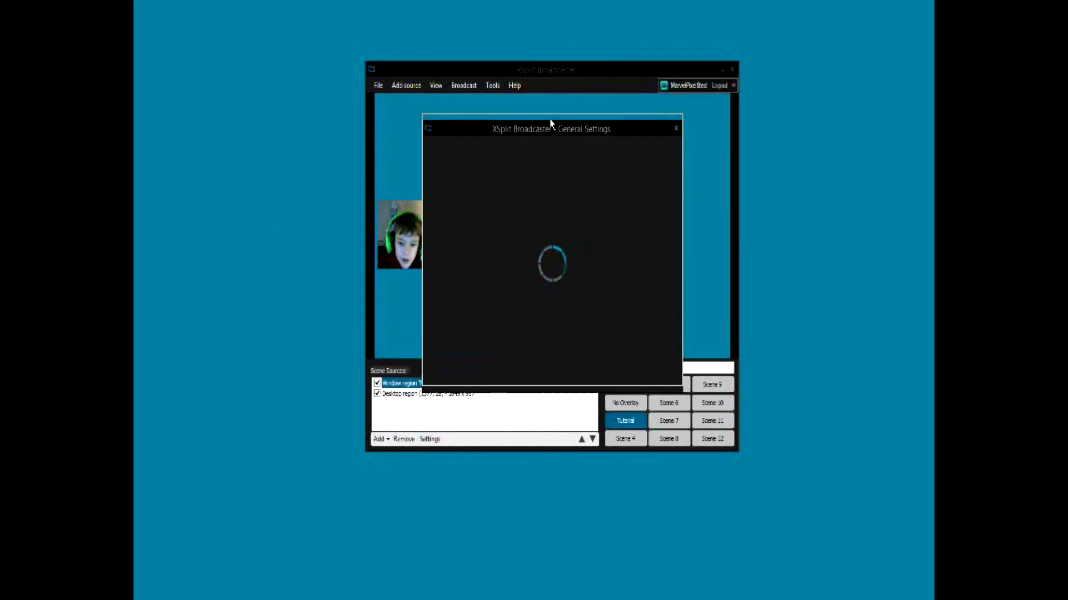
Review the General and Audio pages, keeping audio preview None and the Blue Snowball microphone.
left_click_drag(551, 135, 549, 121)
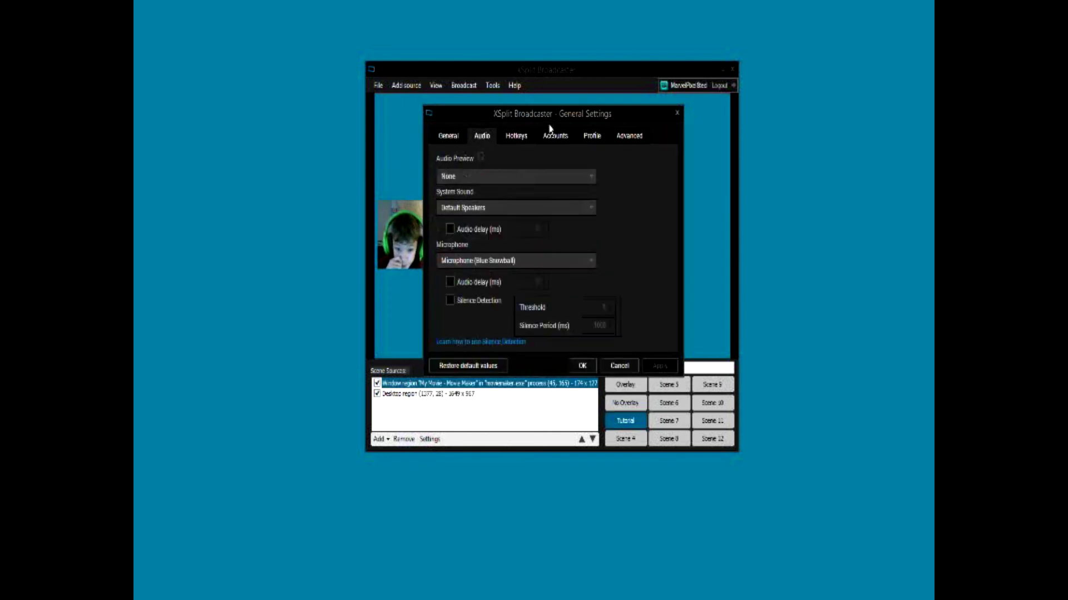
left_click(454, 139)
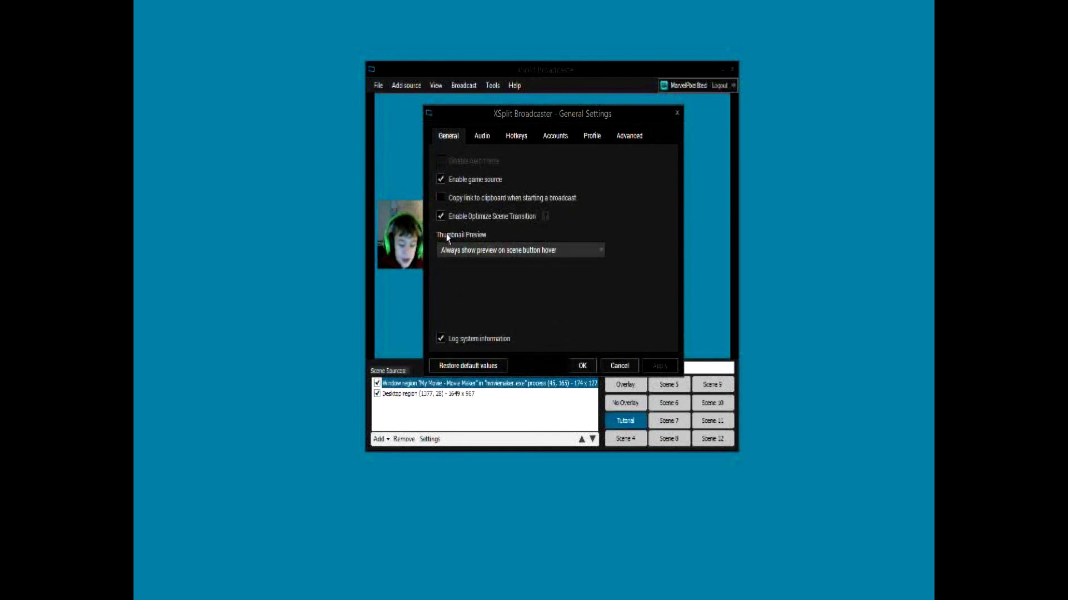
left_click(480, 143)
left_click(490, 176)
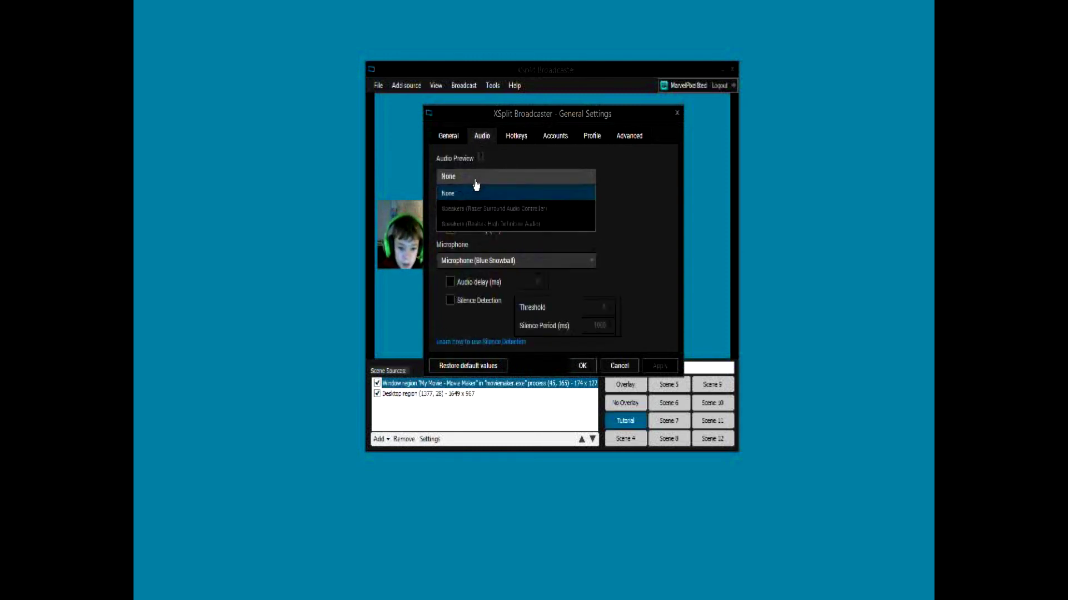
left_click(623, 154)
left_click(515, 263)
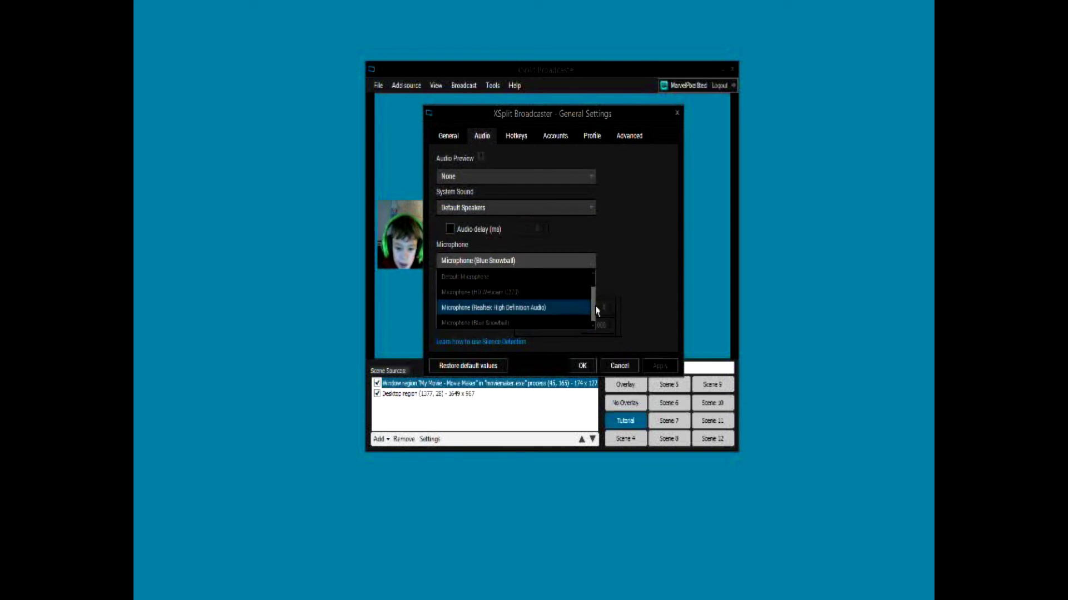
scroll(596, 310, "up", 1)
scroll(593, 305, "down", 1)
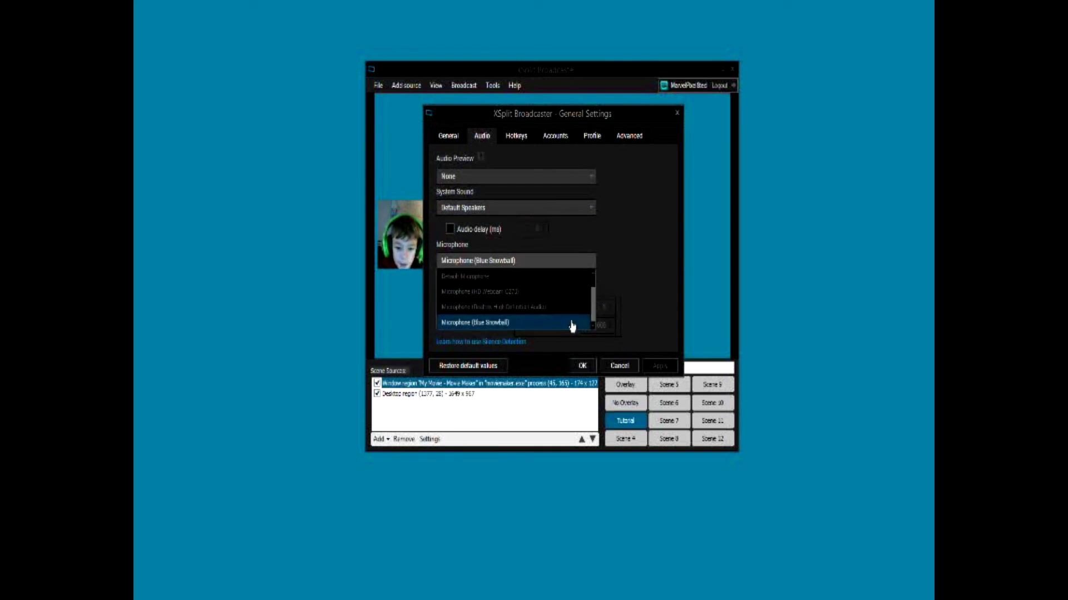
left_click(572, 324)
Look through the Hotkeys, Accounts and Profile pages, then accept the settings with OK.
left_click(510, 139)
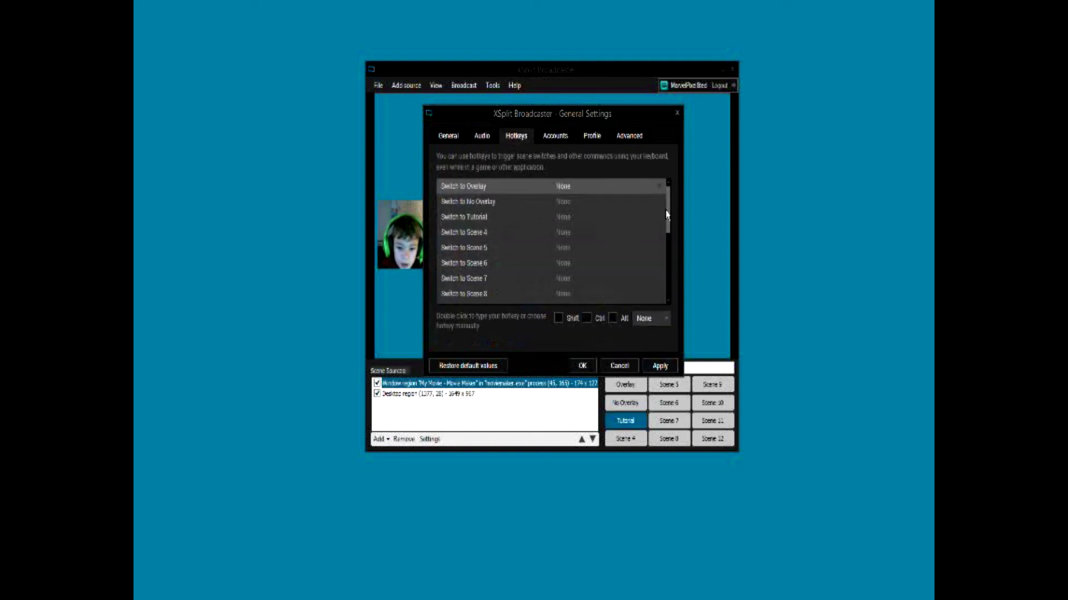
left_click_drag(670, 217, 663, 290)
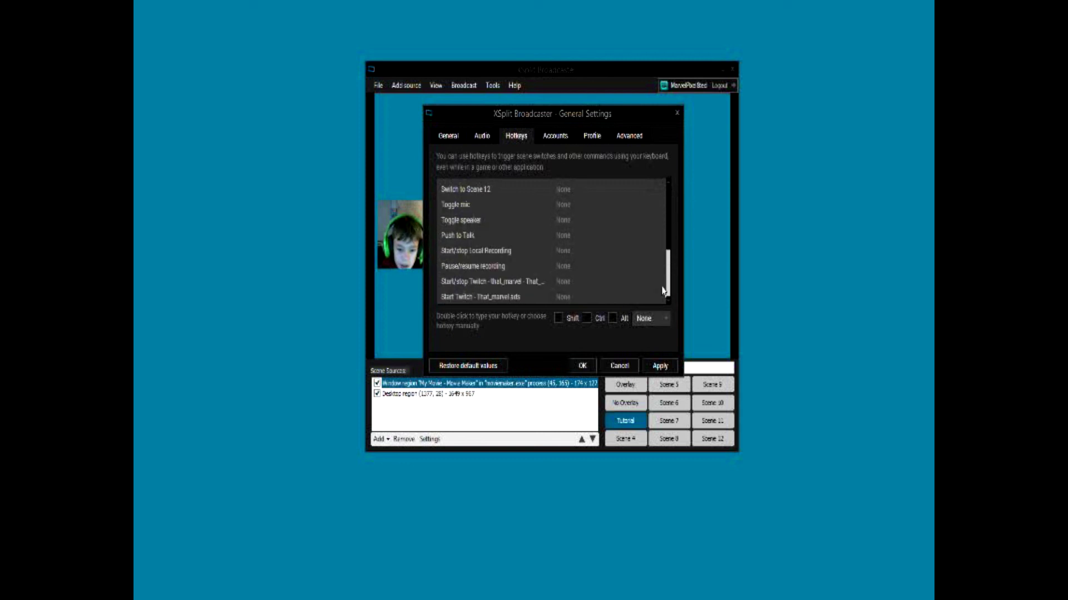
left_click(557, 139)
left_click(588, 142)
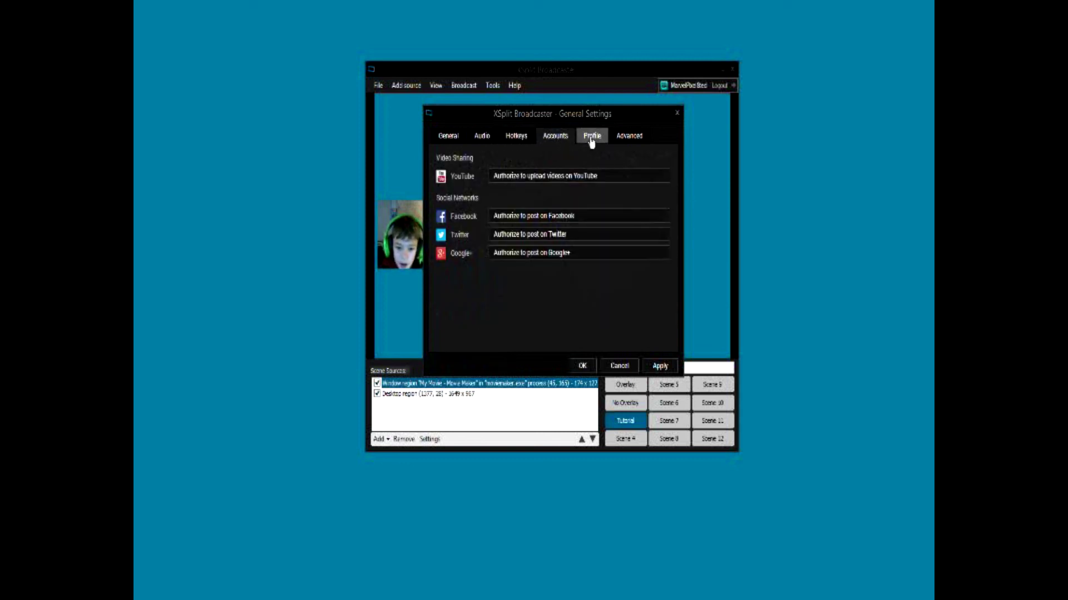
left_click(625, 137)
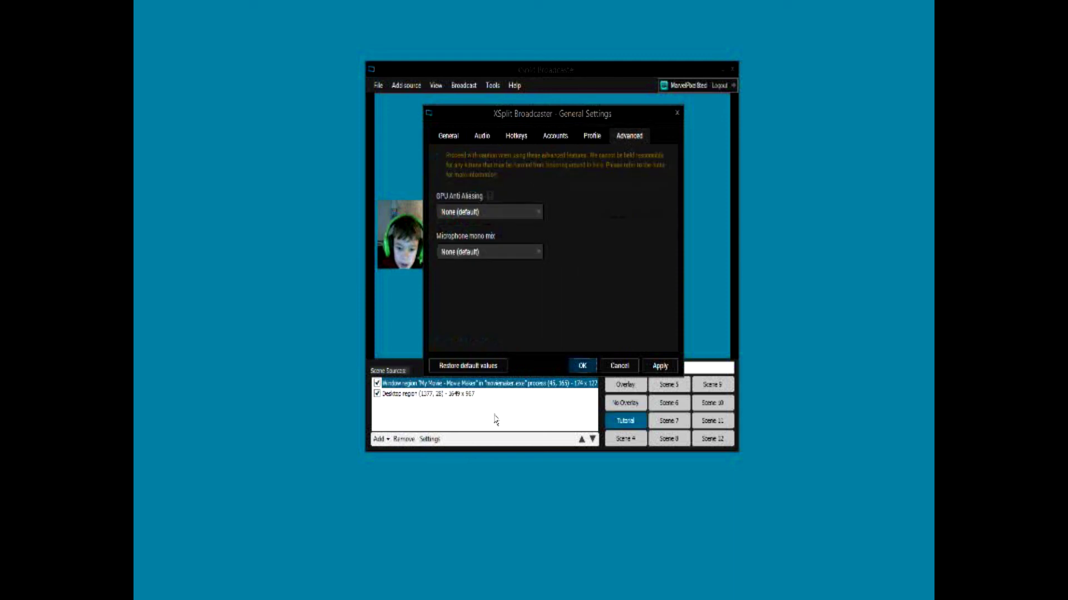